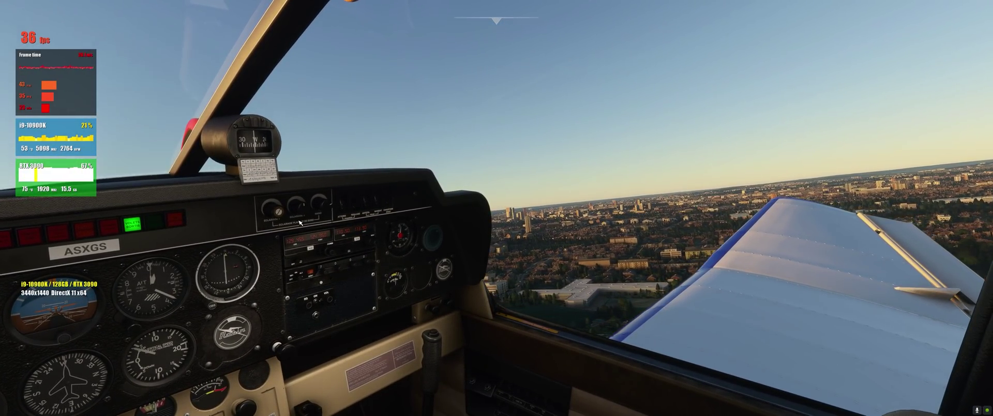
pyautogui.hotkey('ctrl', 'space')
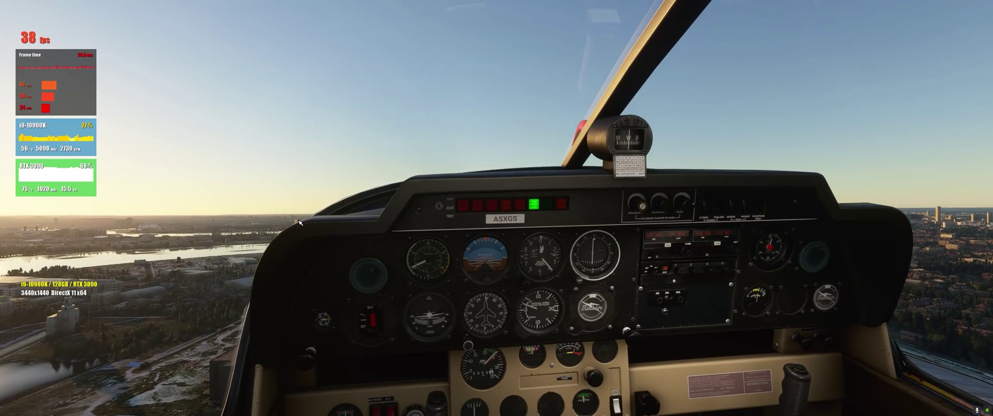
pyautogui.press('End')
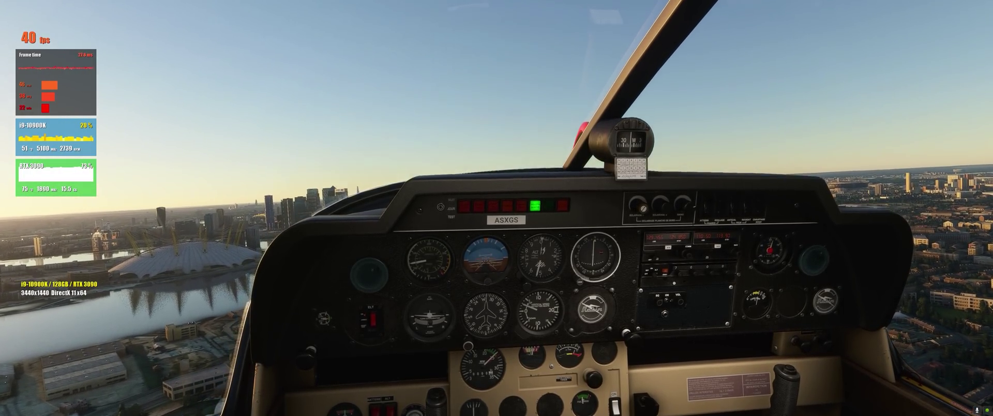
# Pause the flight and review the PC graphics settings in the general options, from V-Sync down to the glass cockpit refresh rate.
pyautogui.press('Escape')
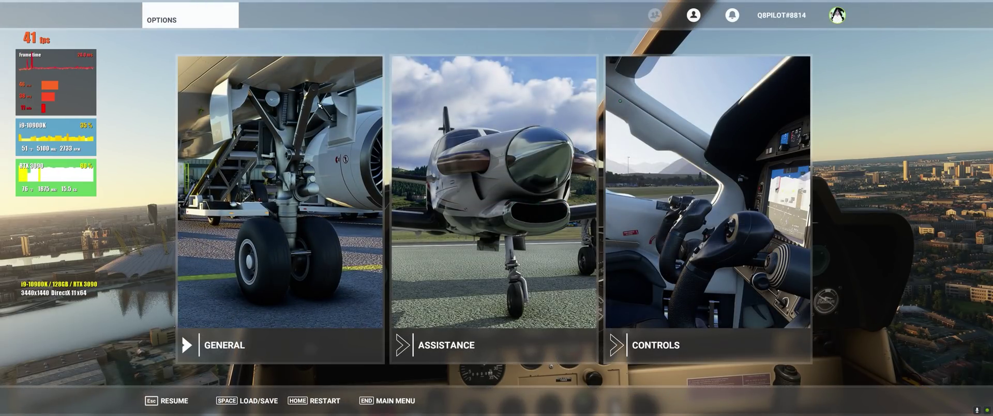
pyautogui.click(317, 104)
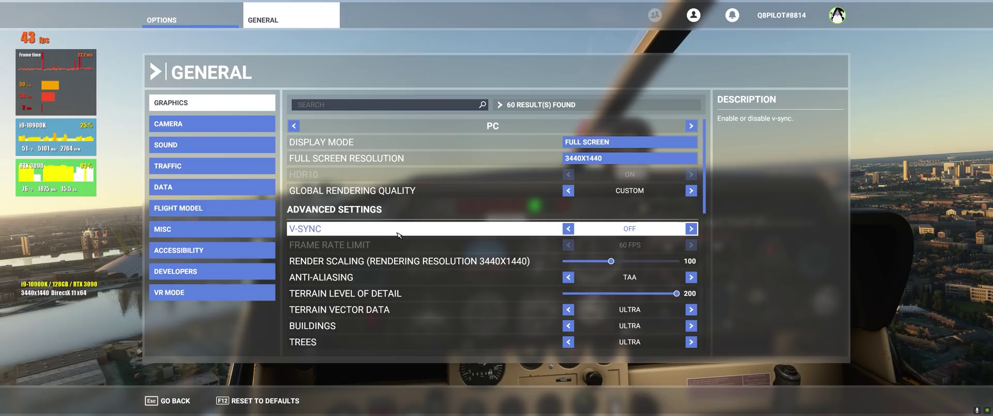
pyautogui.scroll(-2, 493, 253)
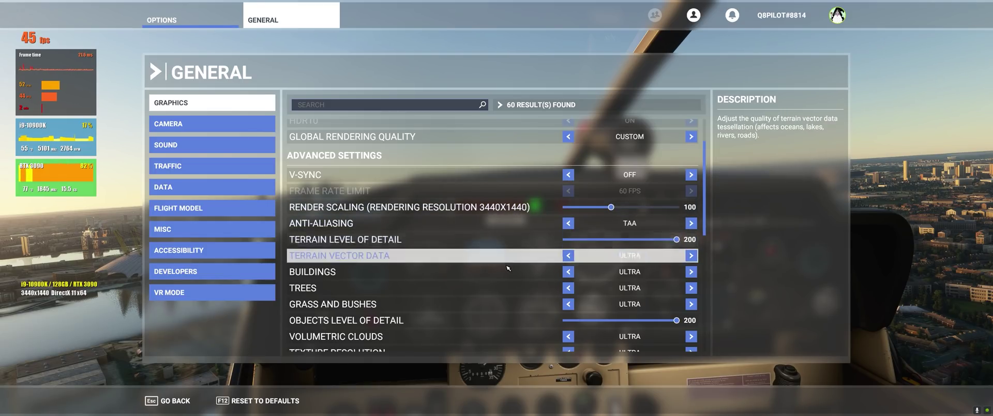
pyautogui.scroll(-2, 509, 259)
pyautogui.scroll(-2, 517, 272)
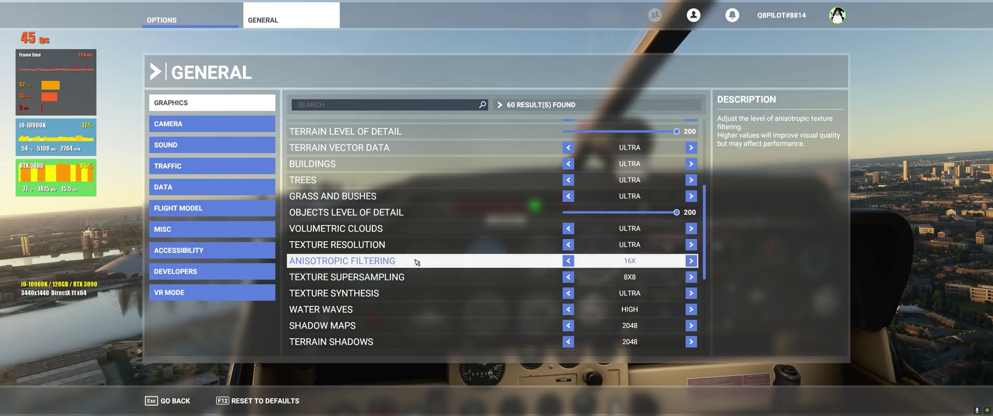
pyautogui.scroll(-2, 530, 253)
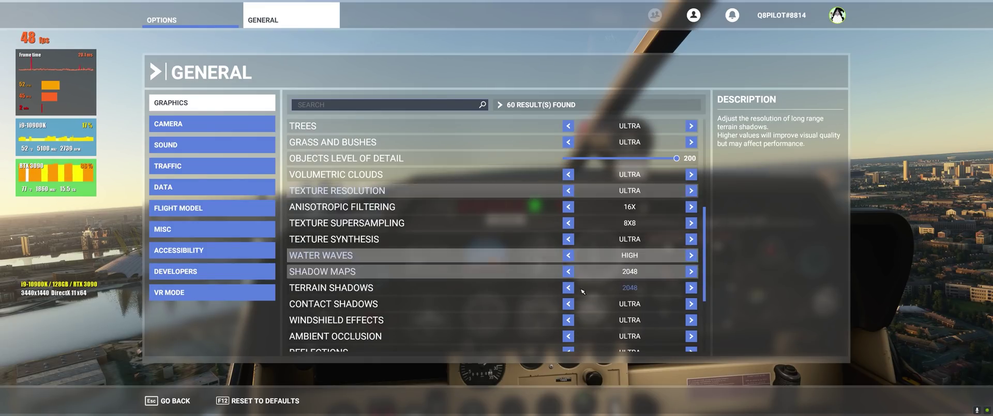
pyautogui.scroll(-5, 471, 275)
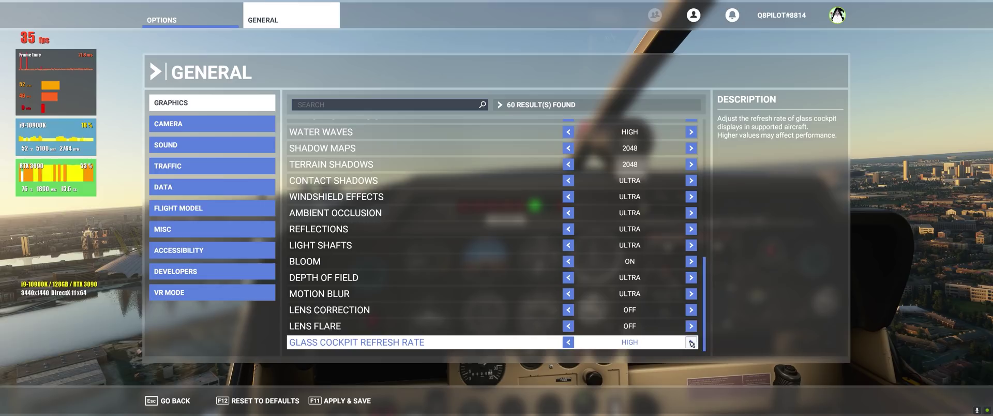
# Apply and save the graphics settings with the glass cockpit refresh rate at High, and resume the flight.
pyautogui.click(358, 404)
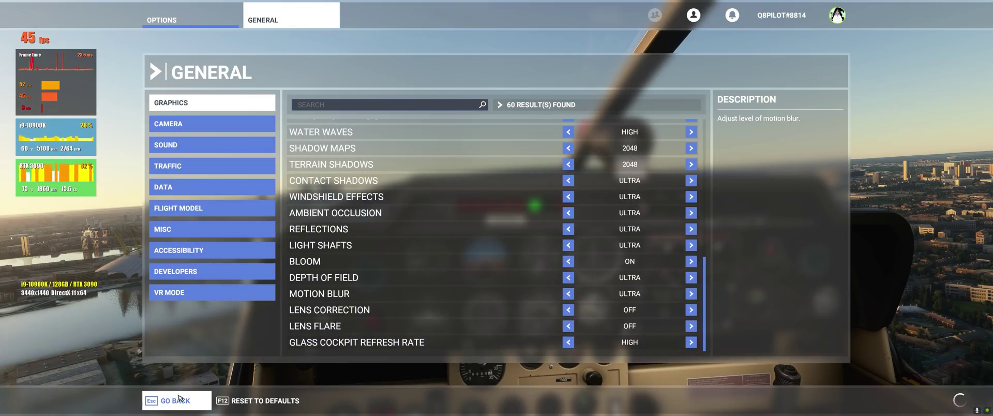
pyautogui.click(176, 401)
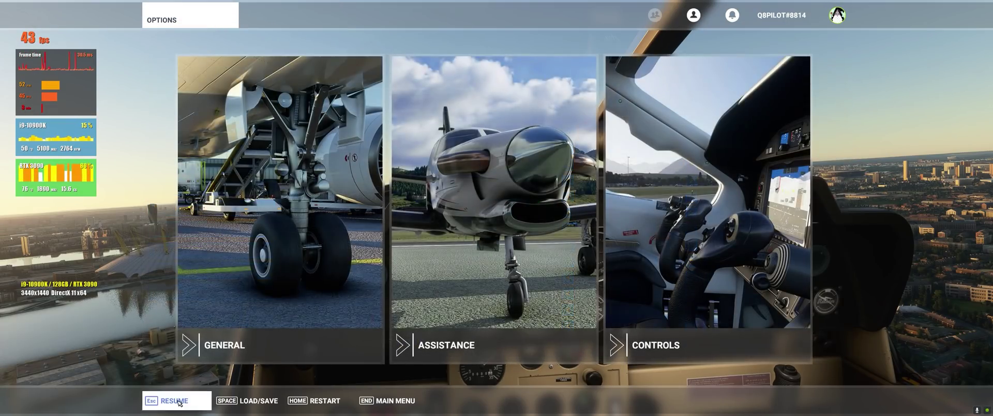
pyautogui.click(175, 401)
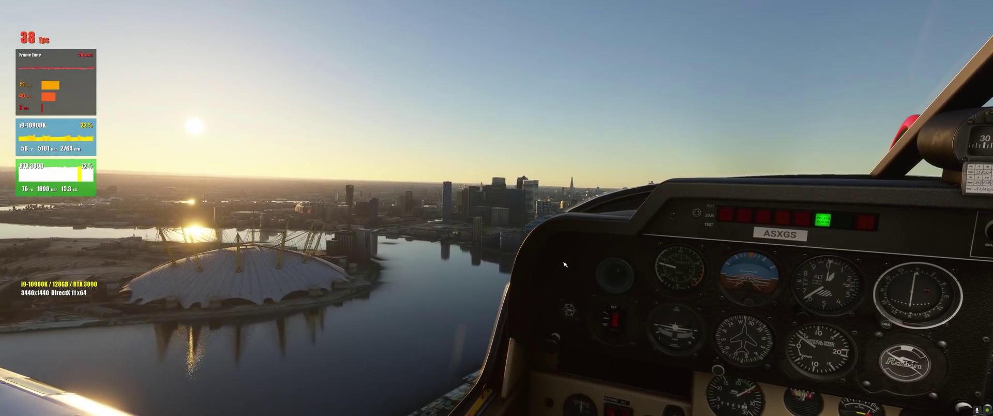
# Change the flight's weather preset to Broken Clouds and close the weather settings.
pyautogui.press('Right')
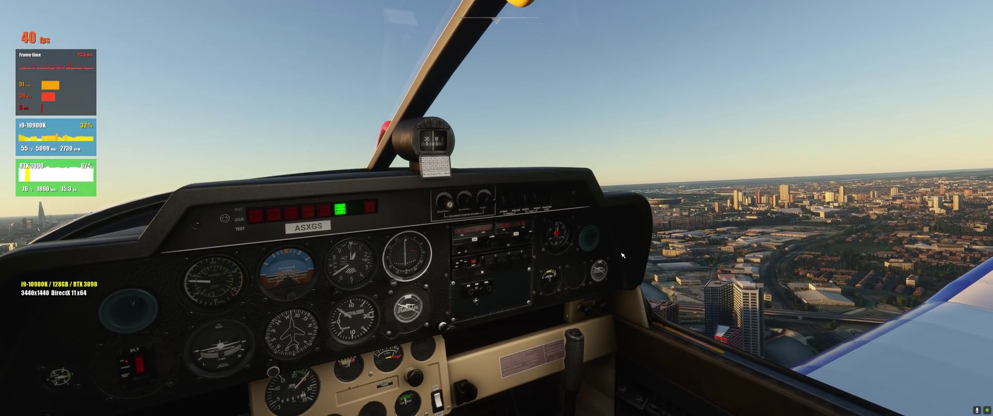
pyautogui.press('Right')
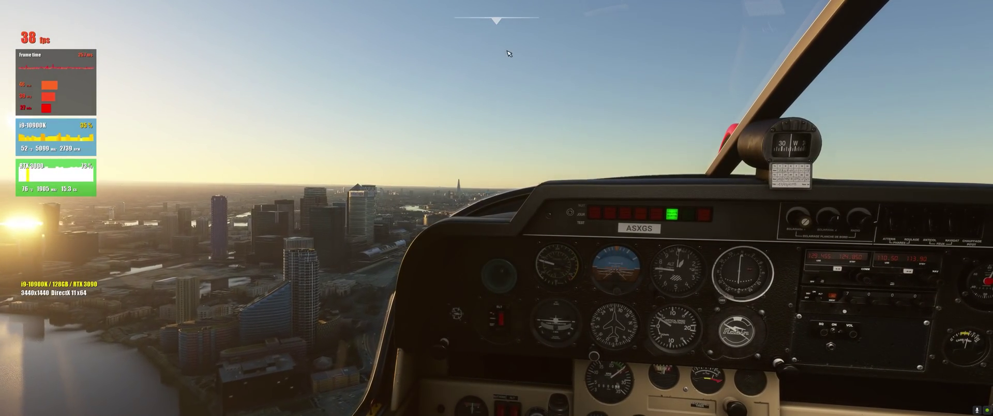
pyautogui.moveTo(504, 21)
pyautogui.click(663, 38)
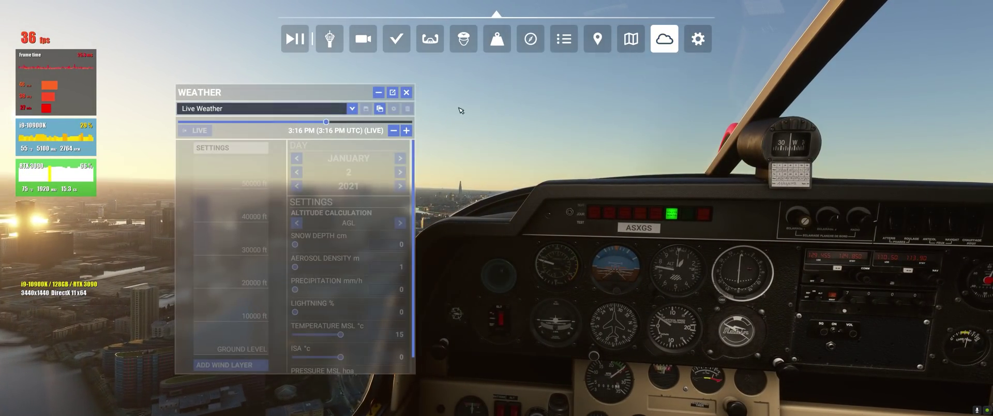
pyautogui.click(302, 109)
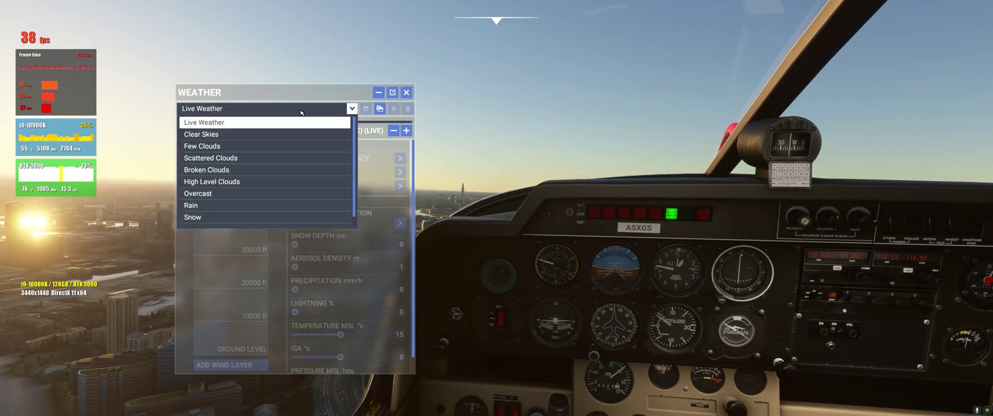
pyautogui.click(258, 171)
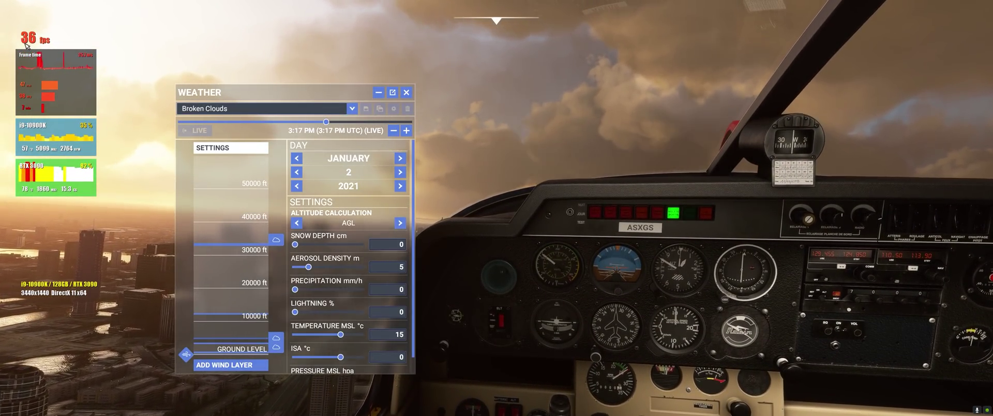
pyautogui.click(407, 92)
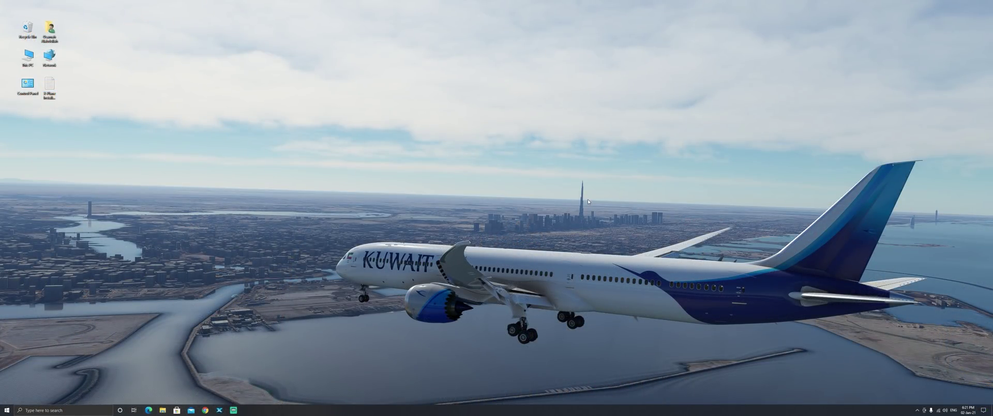
# Switch to the NVIDIA Control Panel and show the program-specific 3D settings for X-Plane, down to the power management and texture filtering options.
pyautogui.rightClick(588, 201)
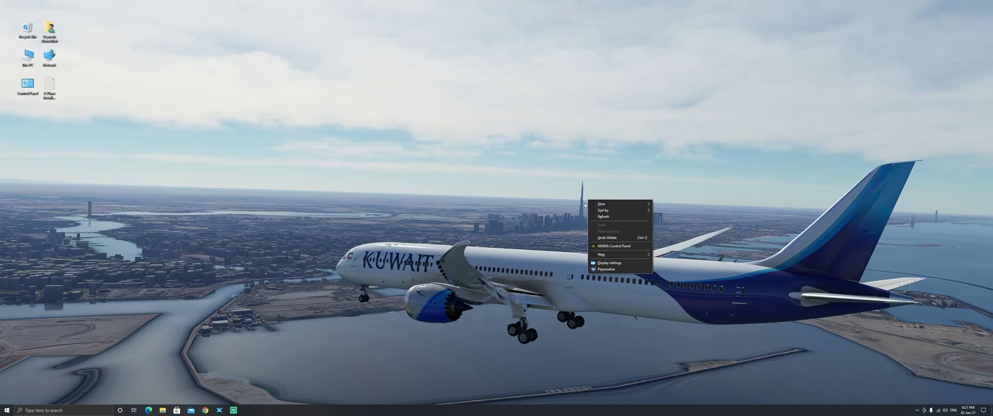
pyautogui.click(595, 246)
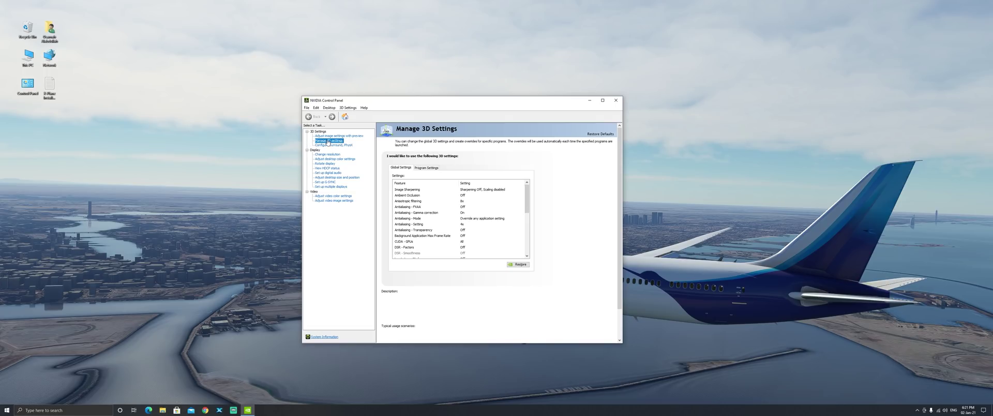
pyautogui.click(426, 168)
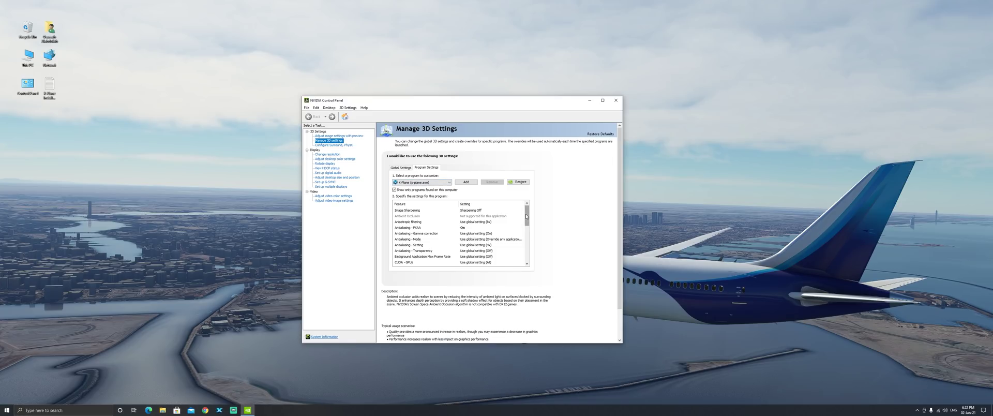
pyautogui.moveTo(526, 216); pyautogui.dragTo(525, 241)
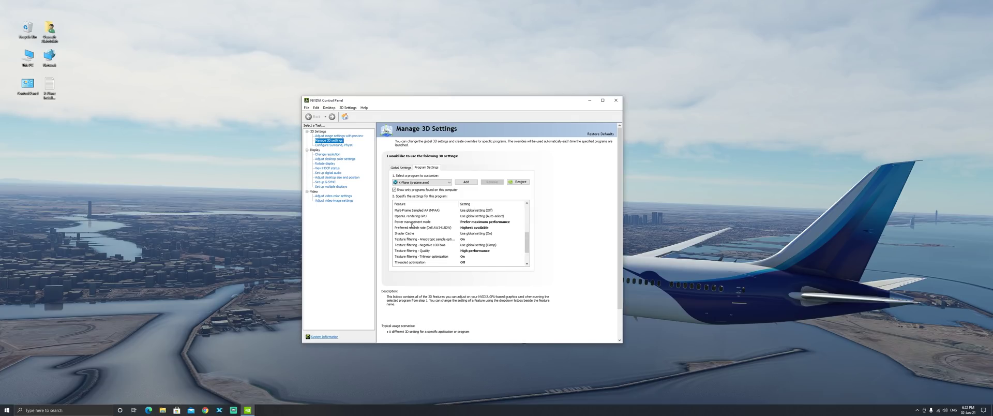
# Set X-Plane's power management mode to Prefer maximum performance and its texture filtering quality to High performance.
pyautogui.click(482, 223)
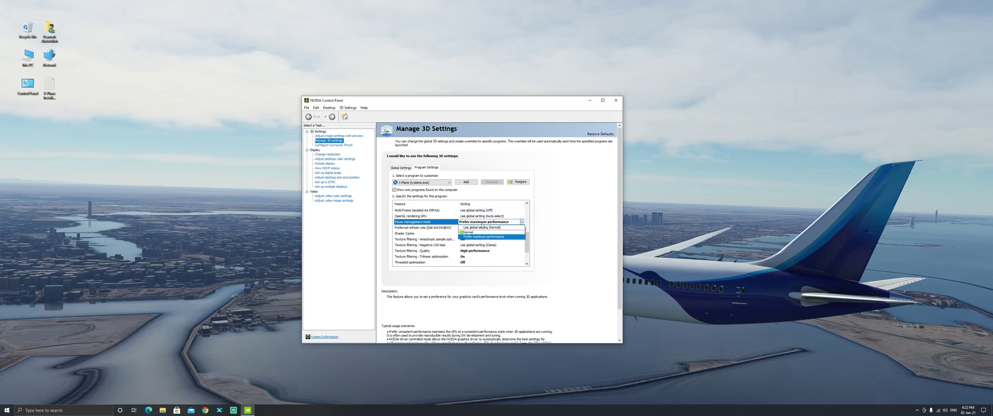
pyautogui.click(476, 236)
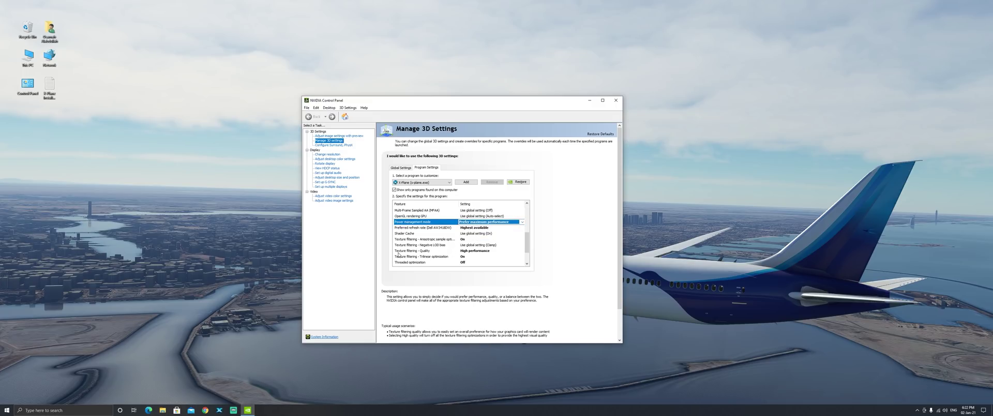
pyautogui.click(476, 250)
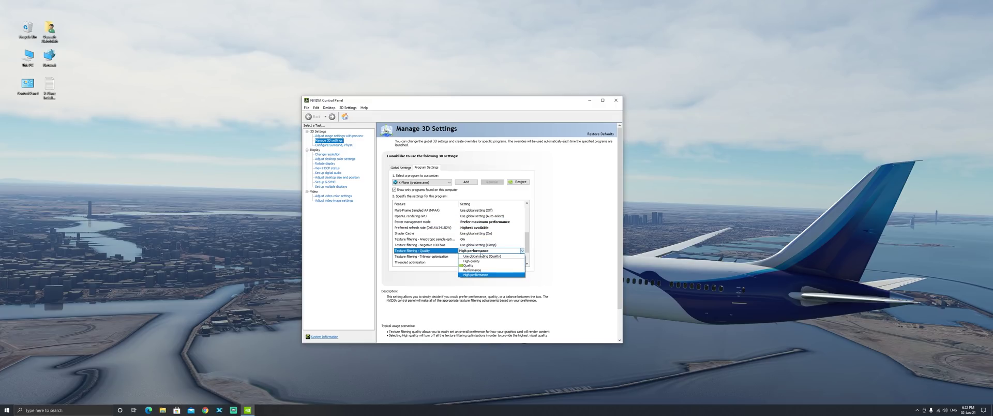
pyautogui.click(475, 274)
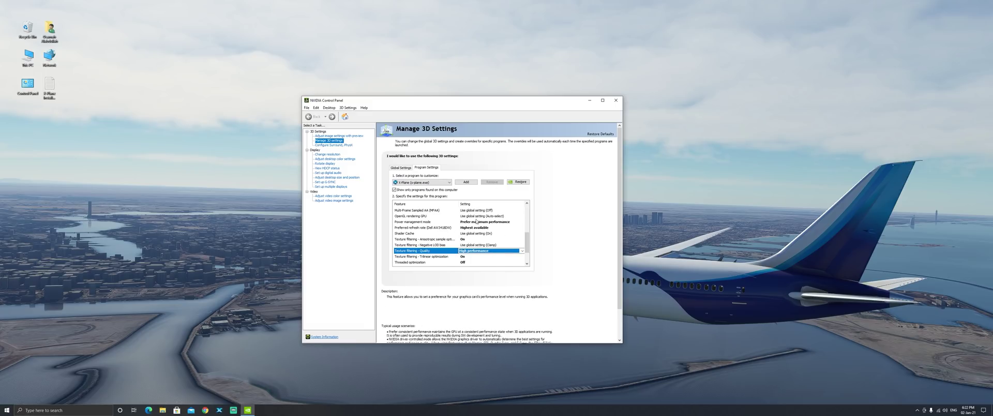
# Review the program-specific 3D settings for Microsoft Flight Simulator and close the NVIDIA Control Panel.
pyautogui.click(422, 183)
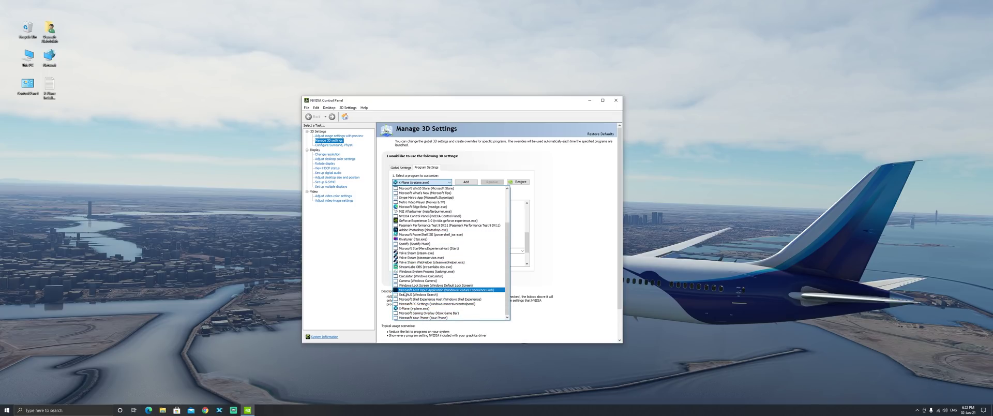
pyautogui.scroll(3, 435, 228)
pyautogui.click(436, 227)
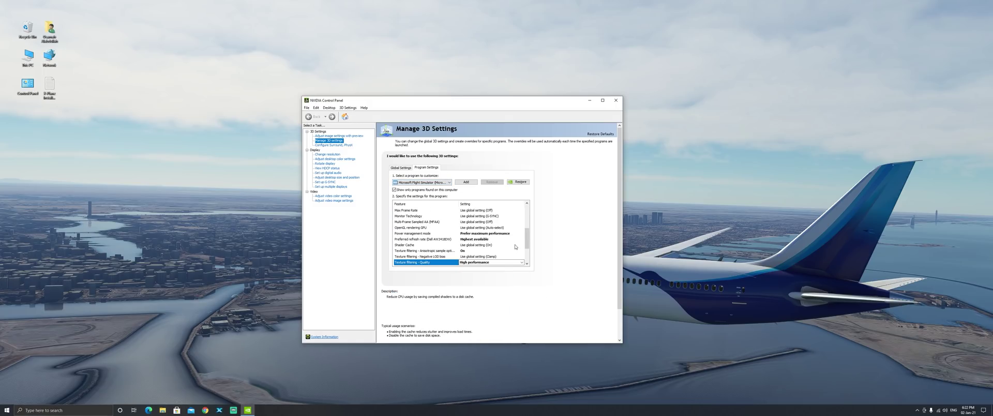
pyautogui.moveTo(528, 233); pyautogui.dragTo(527, 242)
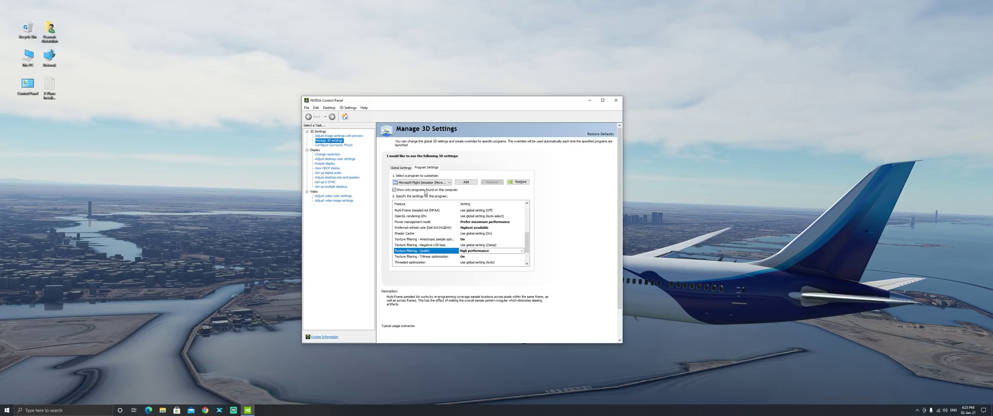
pyautogui.click(614, 99)
# Search Windows for "game" and open the Game Mode settings.
pyautogui.click(85, 411)
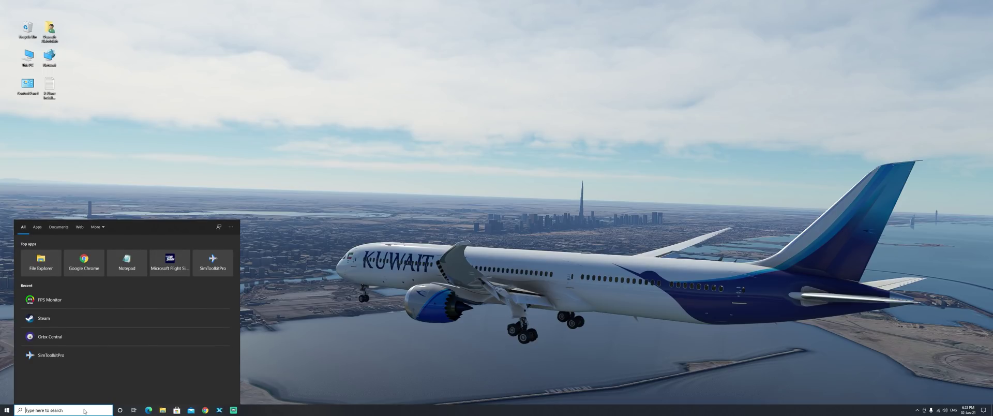
pyautogui.write('gamm')
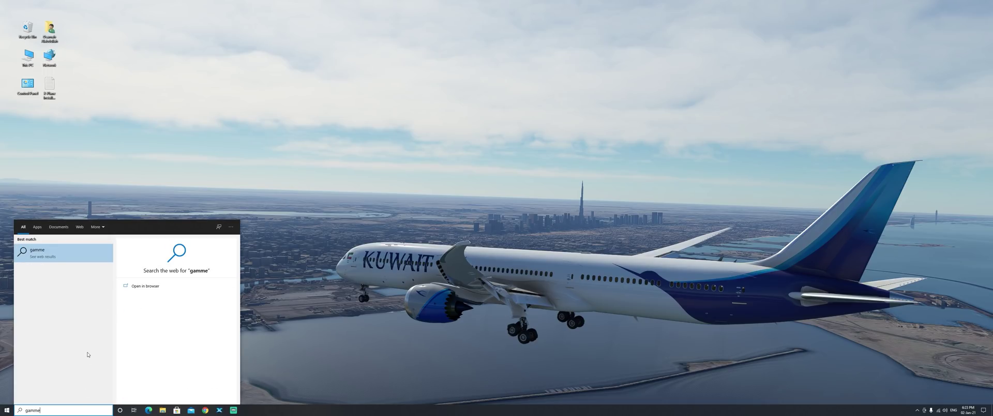
pyautogui.write('e')
pyautogui.press('BackSpace')
pyautogui.press('BackSpace')
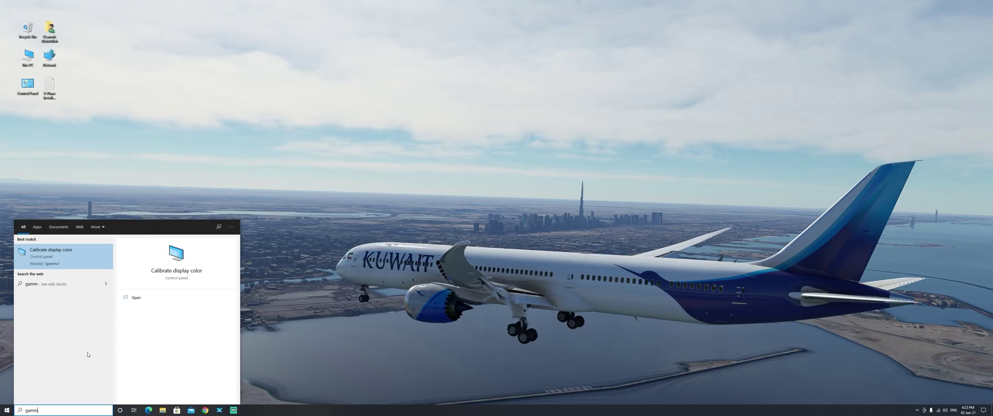
pyautogui.write('e')
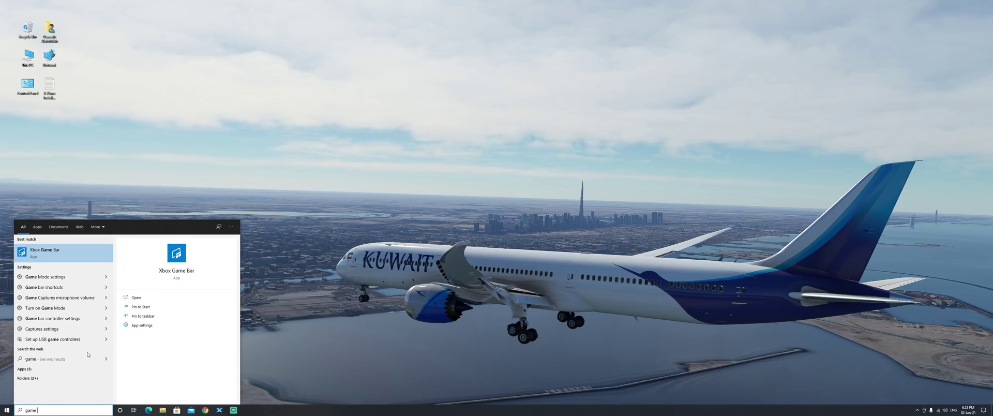
pyautogui.click(52, 277)
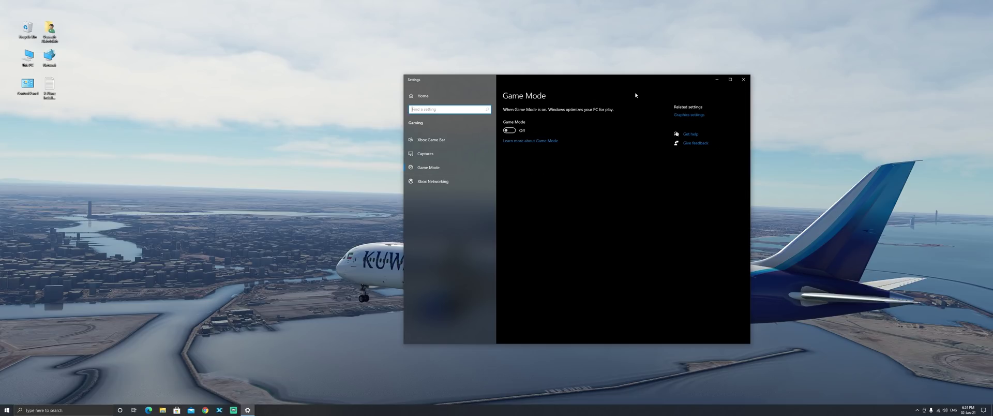
# Show the Game Mode page with Game Mode switched off, and close the Settings window.
pyautogui.moveTo(640, 81); pyautogui.dragTo(448, 77)
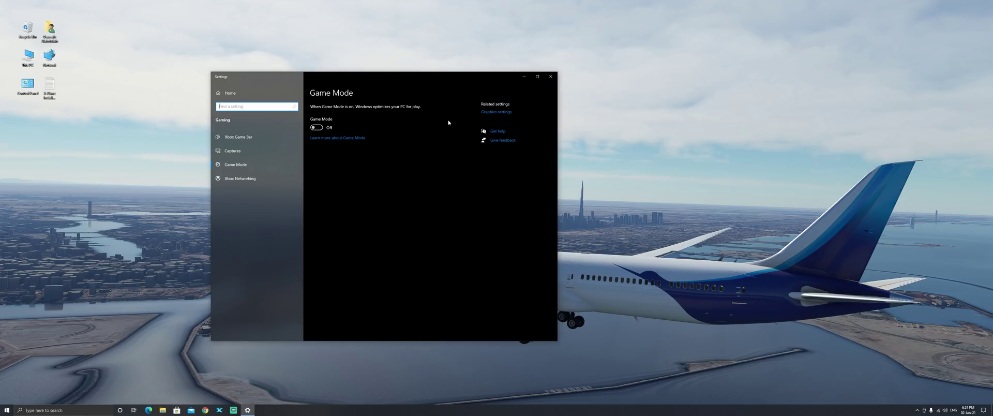
pyautogui.rightClick(556, 78)
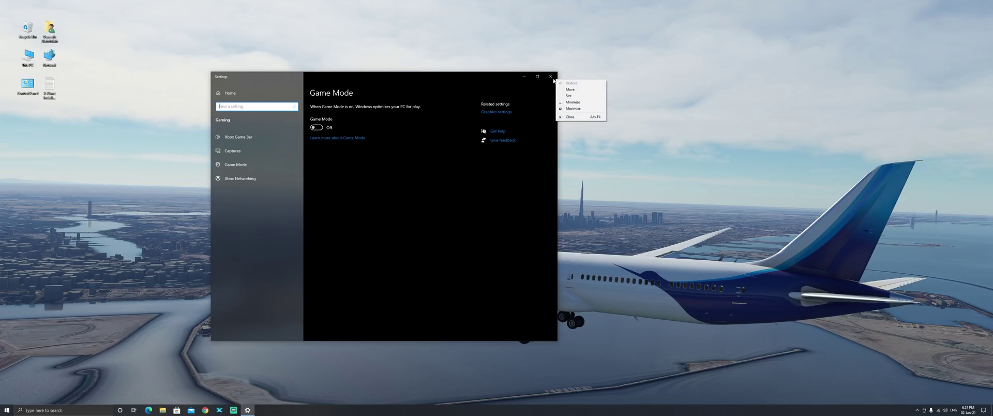
pyautogui.click(574, 136)
# Open the Windows display settings from the desktop and go to the graphics settings.
pyautogui.rightClick(504, 135)
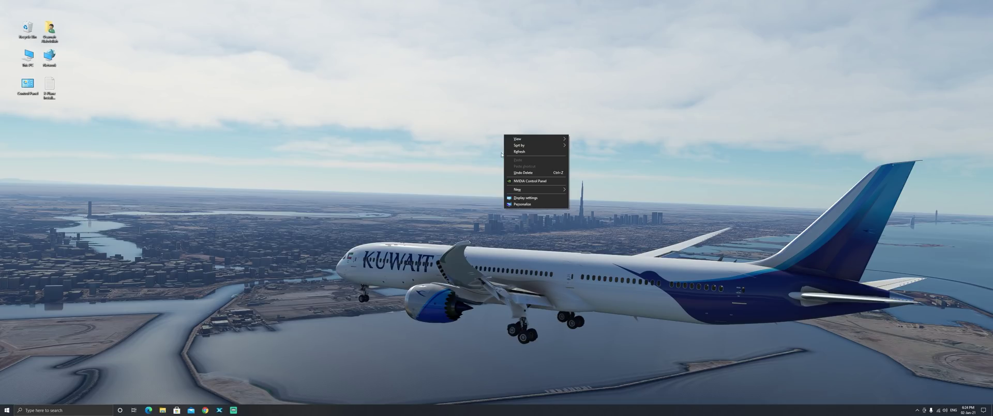
pyautogui.click(519, 198)
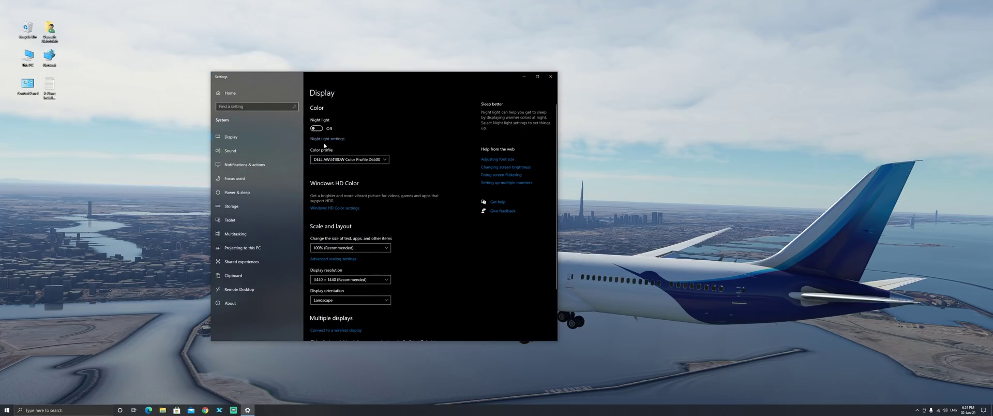
pyautogui.scroll(-3, 436, 214)
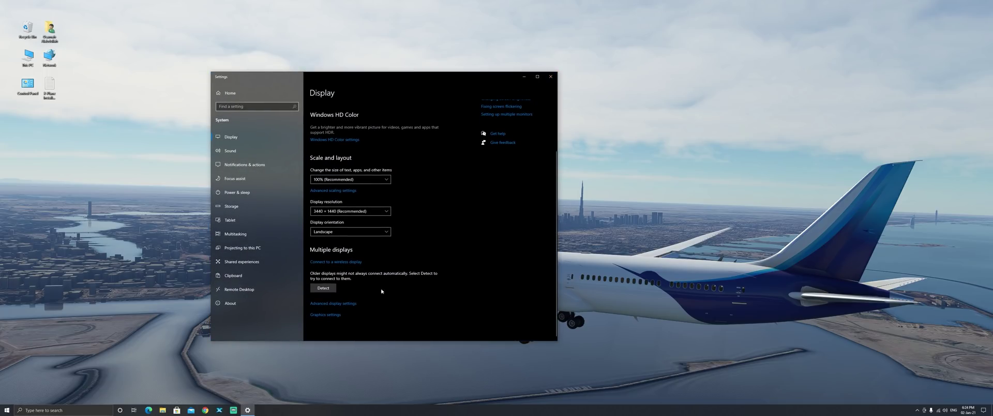
pyautogui.click(324, 315)
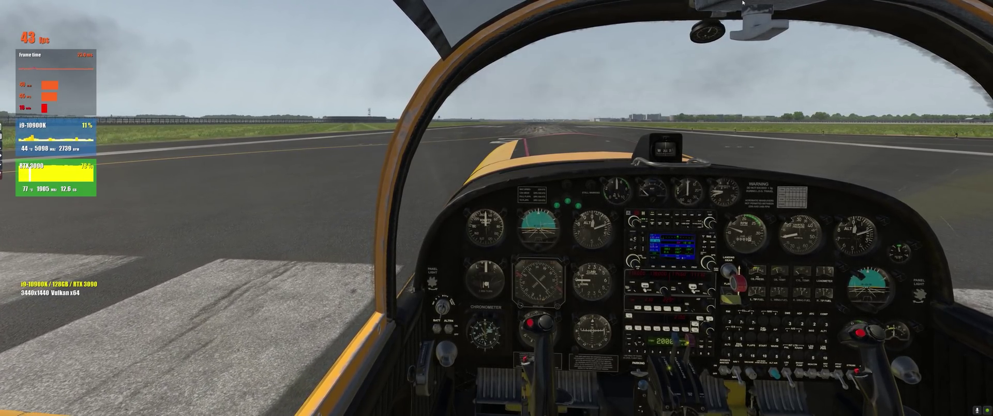
# Switch to X-Plane, show its graphics settings, and return to the cockpit to look around.
pyautogui.click(978, 14)
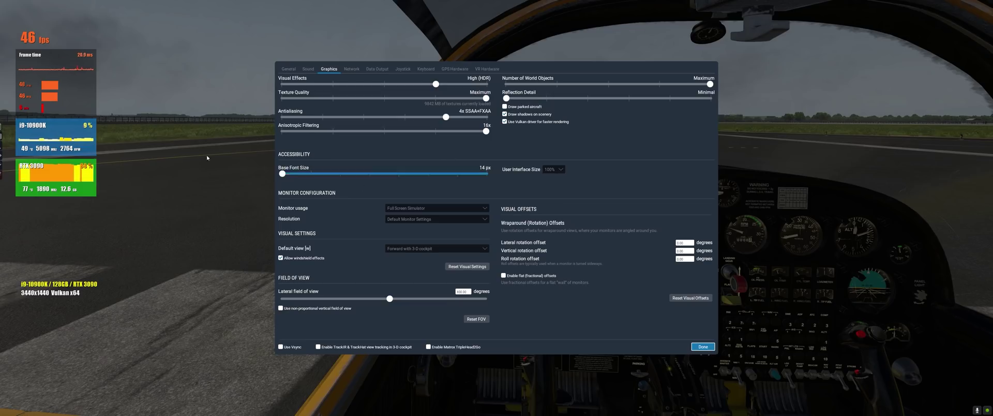
pyautogui.click(703, 347)
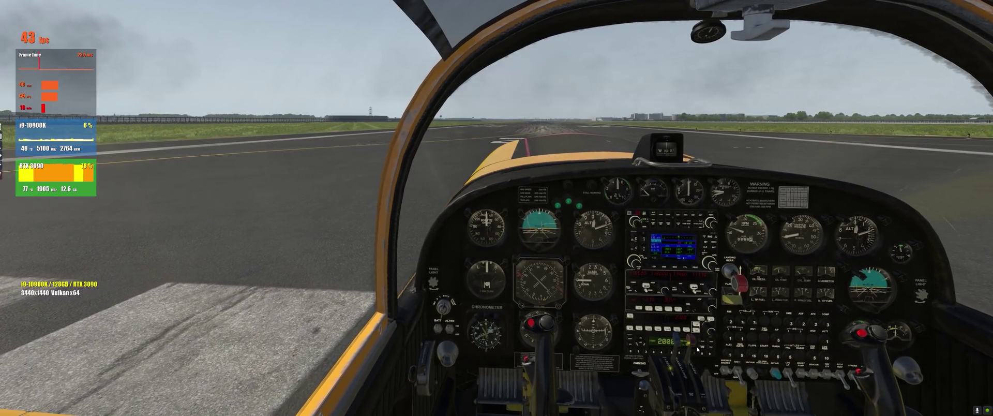
pyautogui.moveTo(697, 349); pyautogui.dragTo(649, 335)
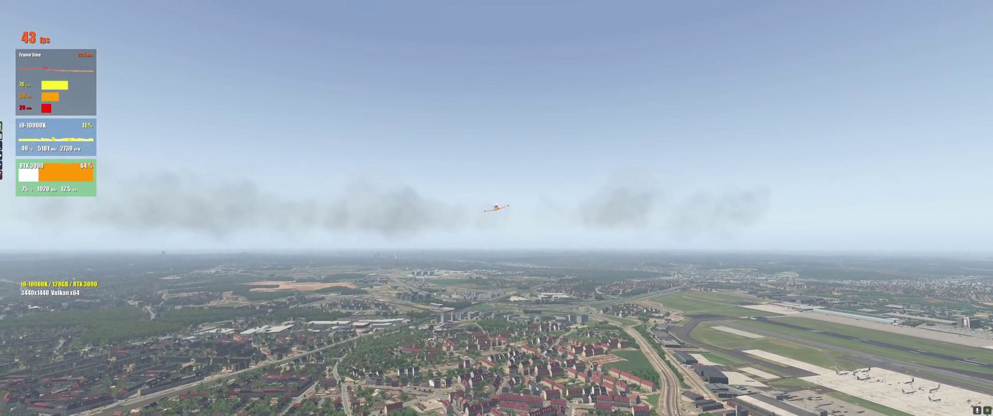
# Return to the cockpit view and set visual effects to Maximum (HDR+SSAO) and antialiasing to 8x SSAA+FXAA.
pyautogui.hotkey('shift', '9')
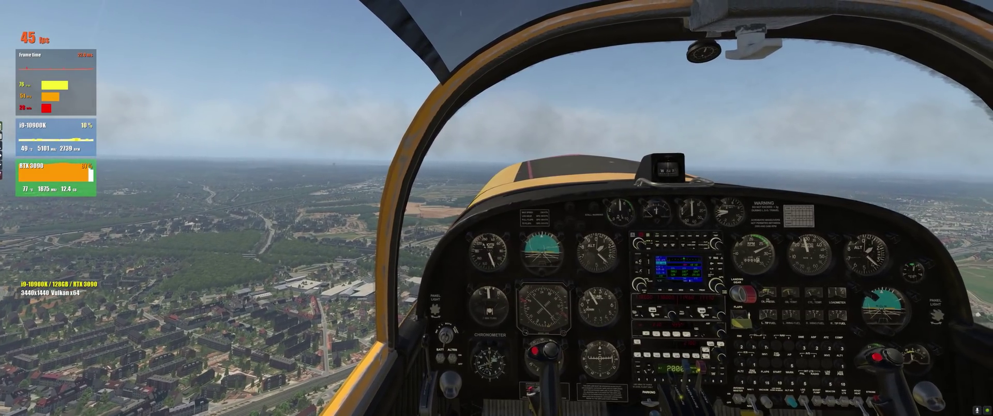
pyautogui.click(620, 8)
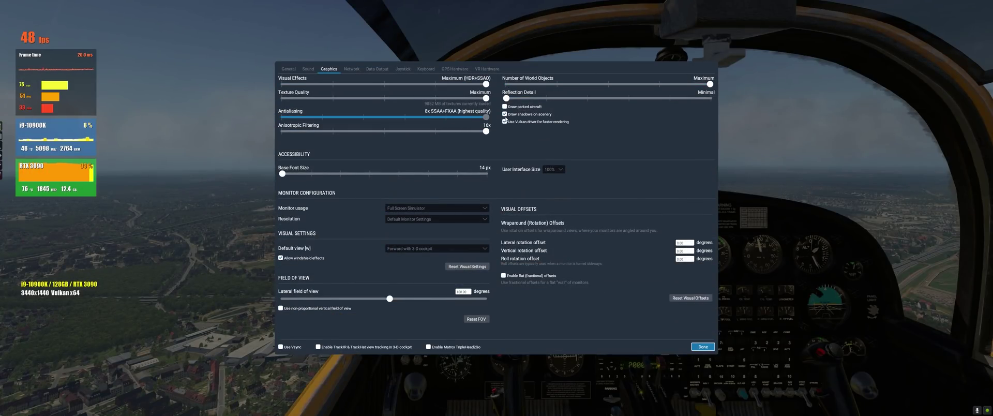
pyautogui.click(697, 344)
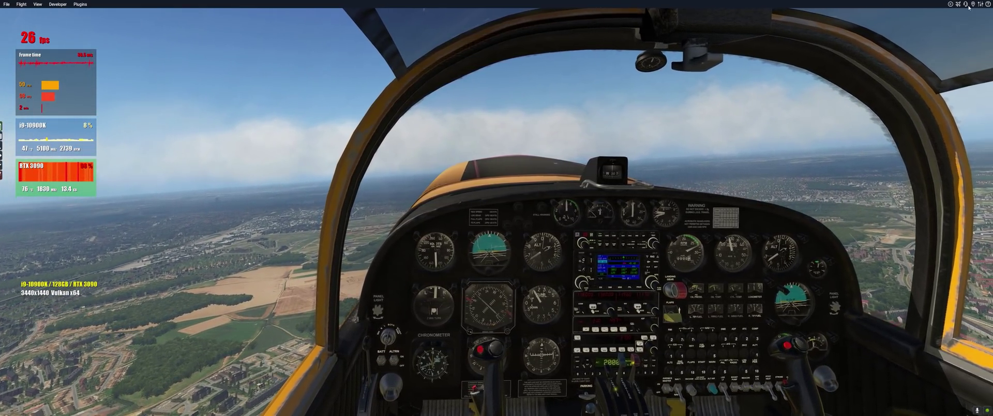
# Try the reflection detail at Maximum in the graphics settings and apply it to the flight.
pyautogui.click(966, 4)
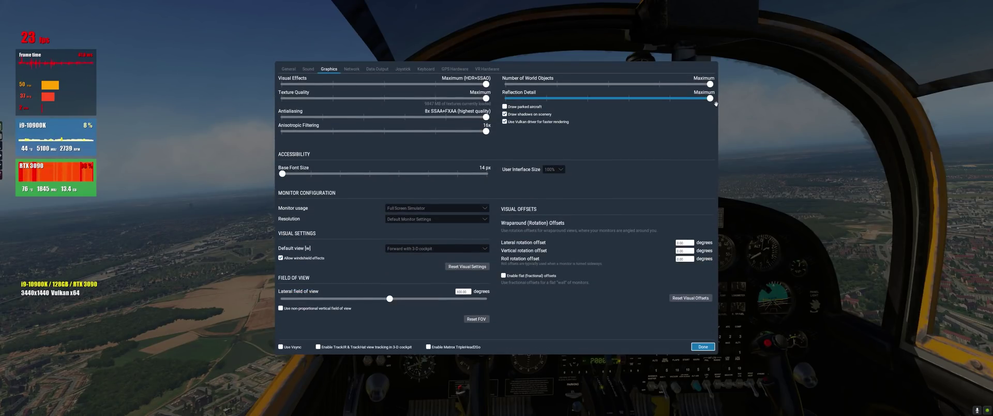
pyautogui.click(703, 346)
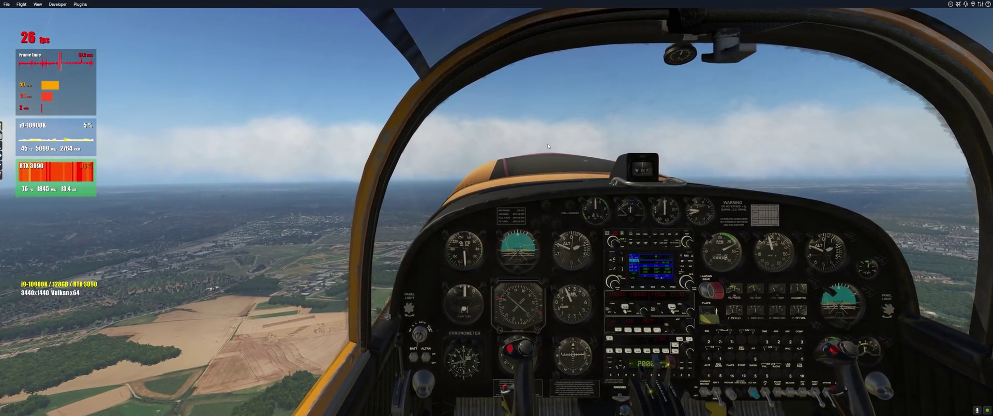
# Set the reflection detail to Minimal, lower the antialiasing level, and apply the graphics settings.
pyautogui.click(979, 4)
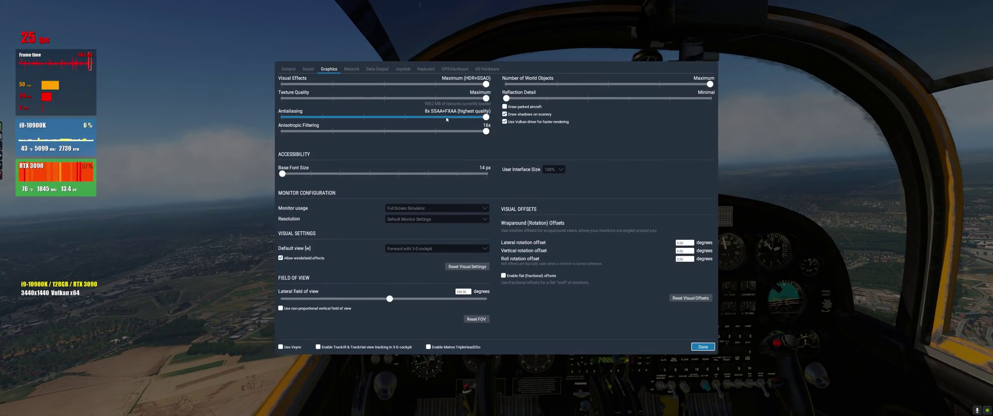
pyautogui.click(702, 346)
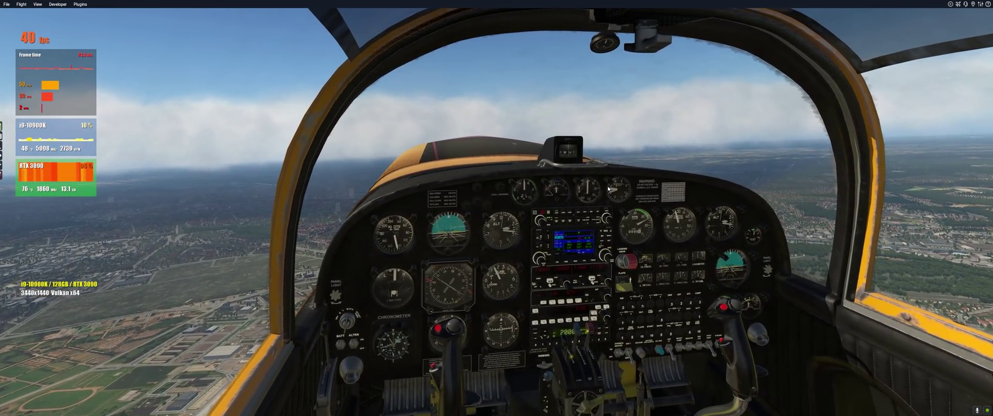
# Change the time of day to night in the flight configuration and apply the changes to the current flight.
pyautogui.press('Escape')
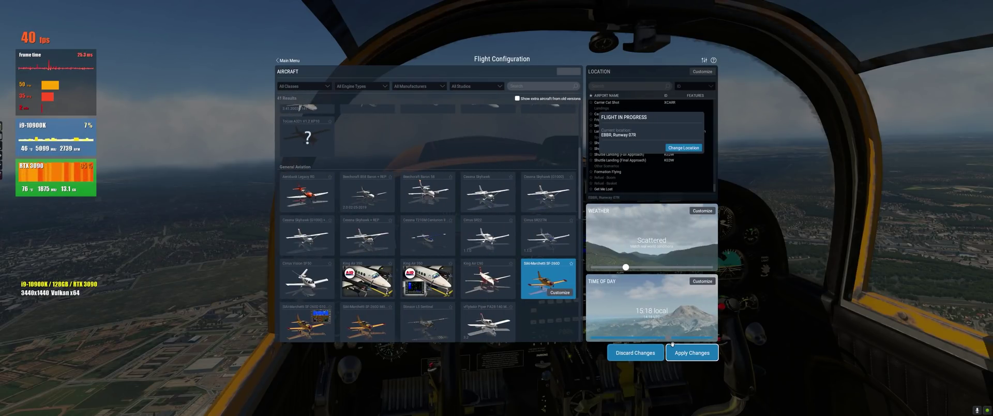
pyautogui.moveTo(690, 344); pyautogui.dragTo(695, 345)
pyautogui.click(692, 354)
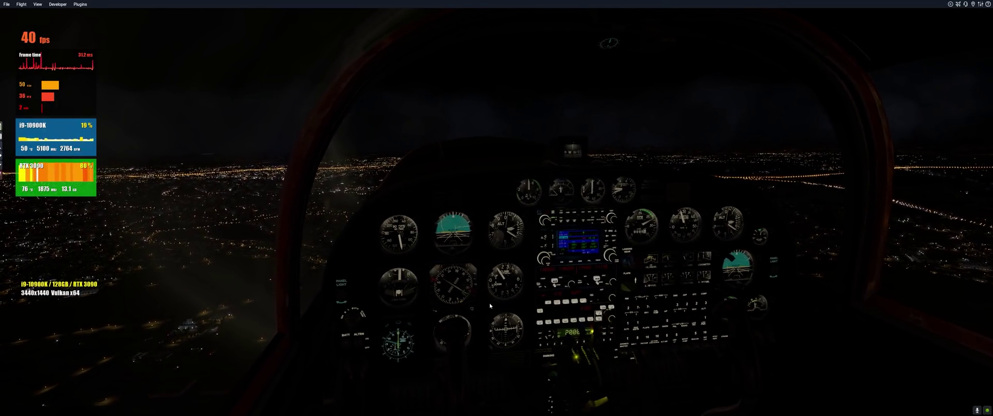
# Look around the cockpit at the city lights at night and switch to the external view of the aircraft.
pyautogui.moveTo(489, 302); pyautogui.dragTo(486, 274)
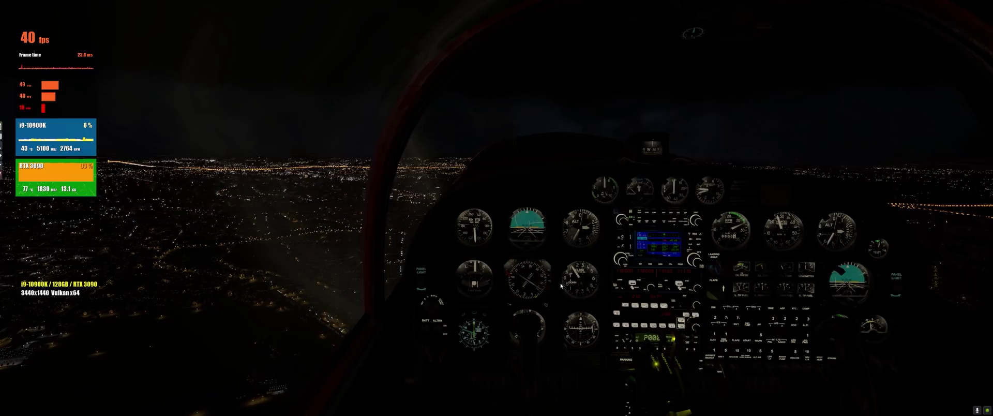
pyautogui.moveTo(561, 285); pyautogui.dragTo(616, 286)
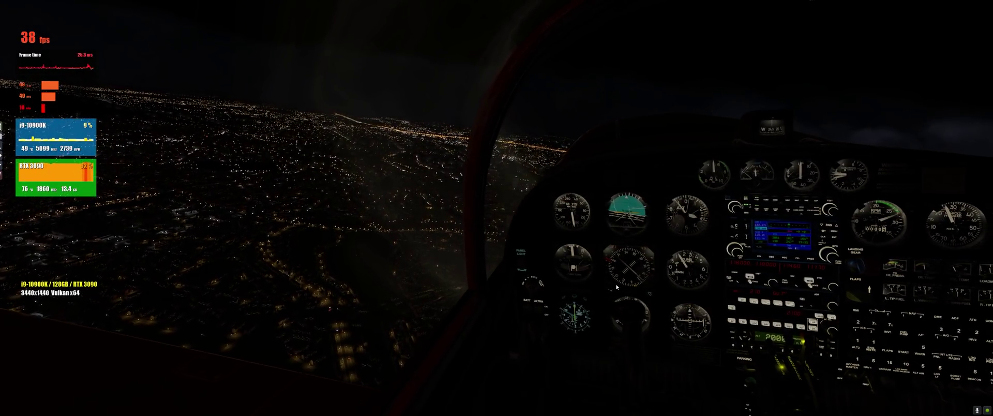
pyautogui.press('a')
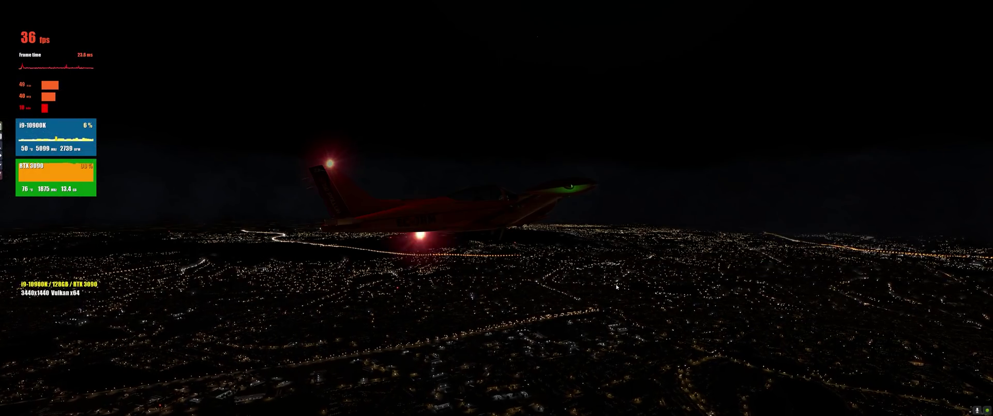